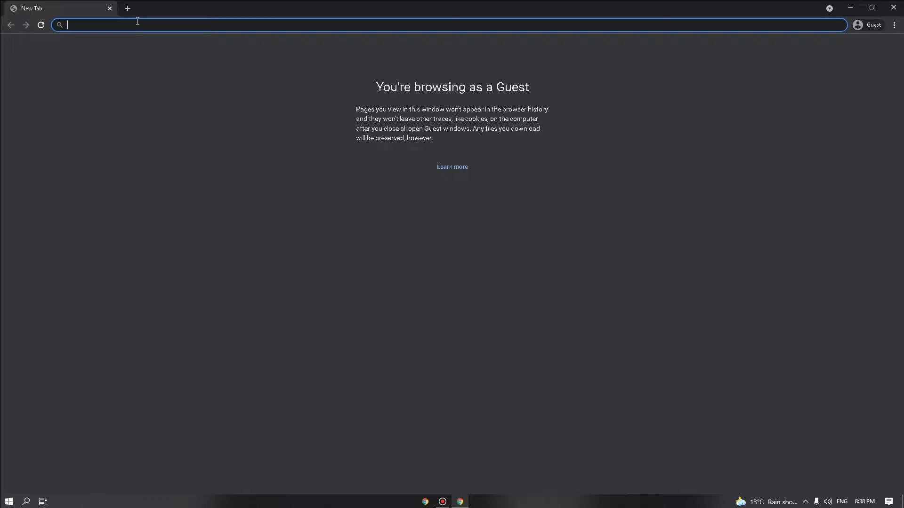
Step: Search the web for "python 3 download" and download Python 3.9.7 from the python.org downloads page
{"action": "type", "text": "python 3"}
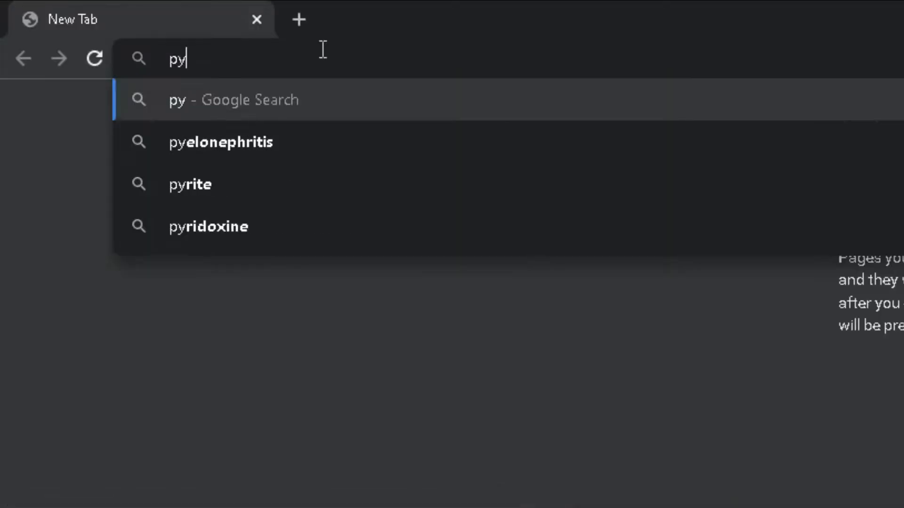
{"action": "type", "text": " download"}
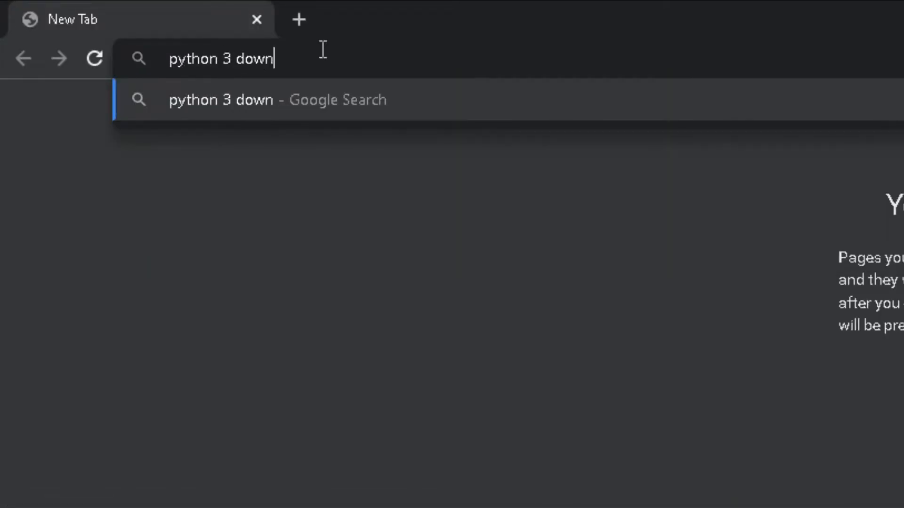
{"action": "key", "text": "Return"}
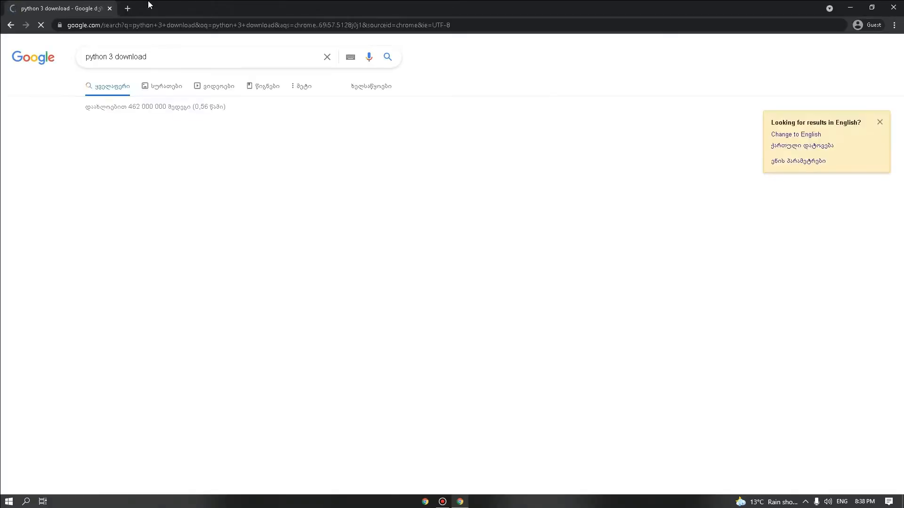
{"action": "left_click", "coordinate": [131, 137]}
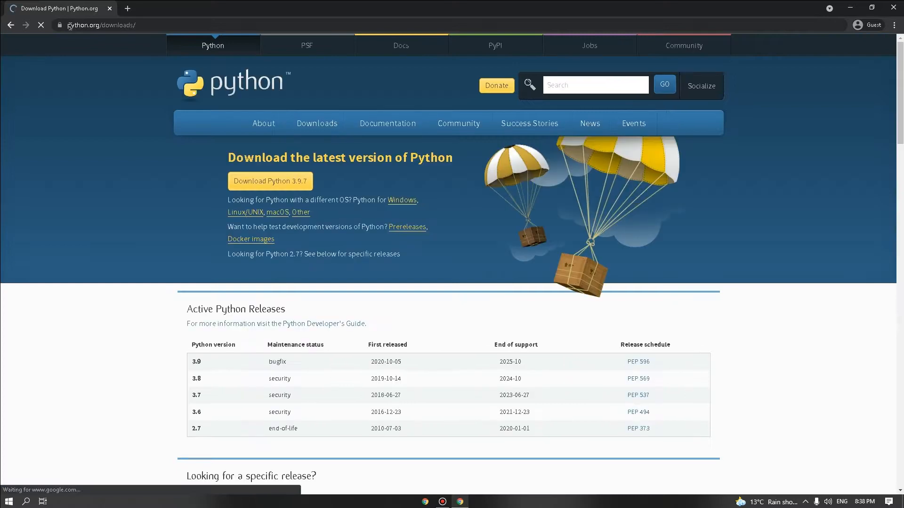
{"action": "left_click", "coordinate": [270, 185]}
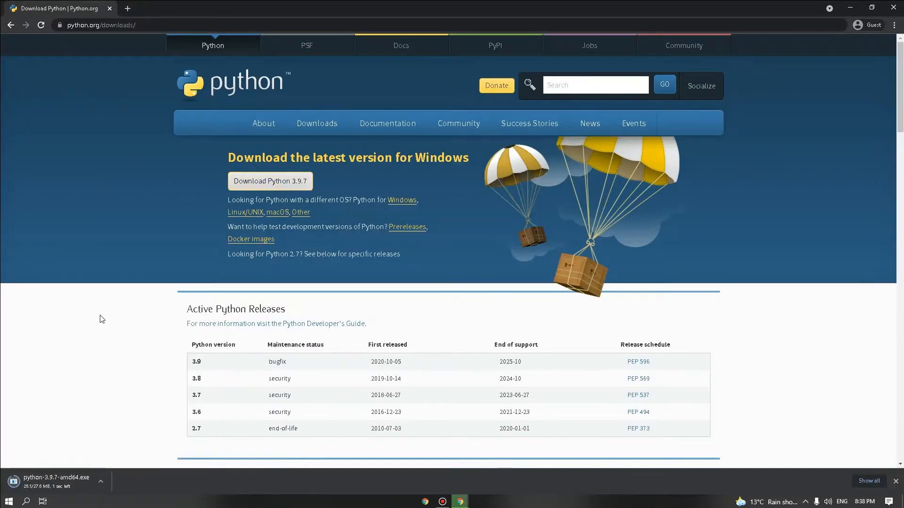
Step: Install Python 3.9.7 with Python 3.9 added to PATH, and disable the path length limit before closing setup
{"action": "left_click", "coordinate": [54, 482]}
{"action": "left_click", "coordinate": [481, 260]}
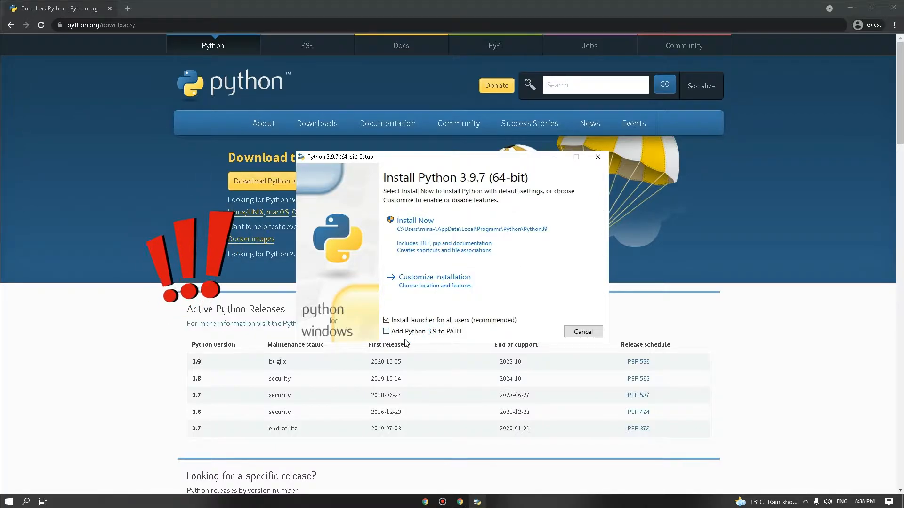
{"action": "left_click", "coordinate": [387, 334]}
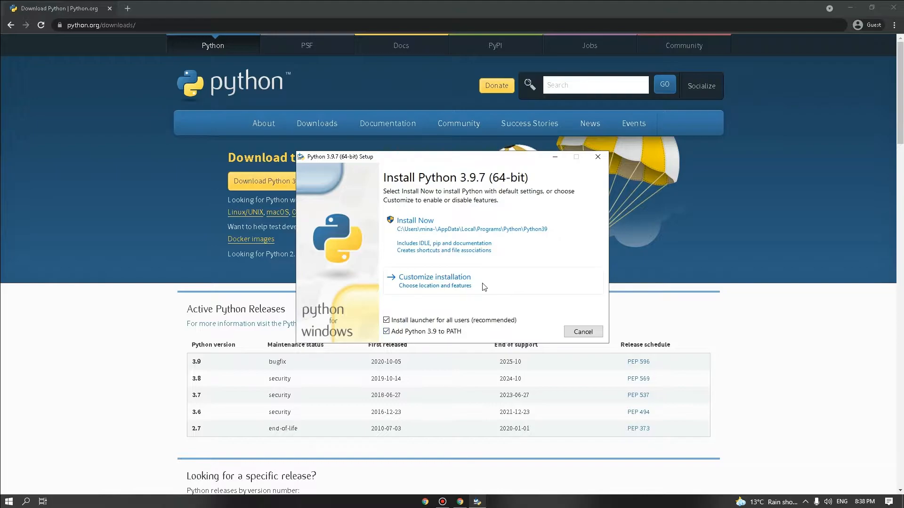
{"action": "left_click", "coordinate": [506, 230]}
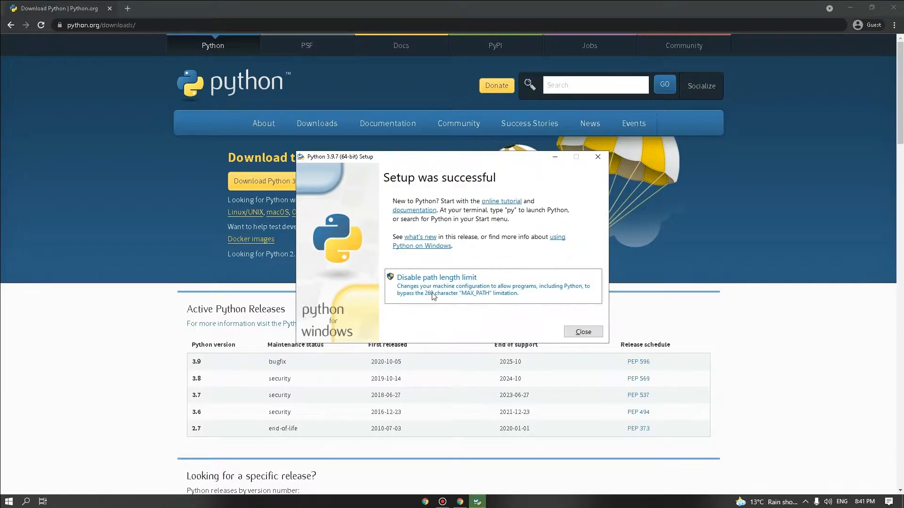
{"action": "left_click", "coordinate": [491, 289]}
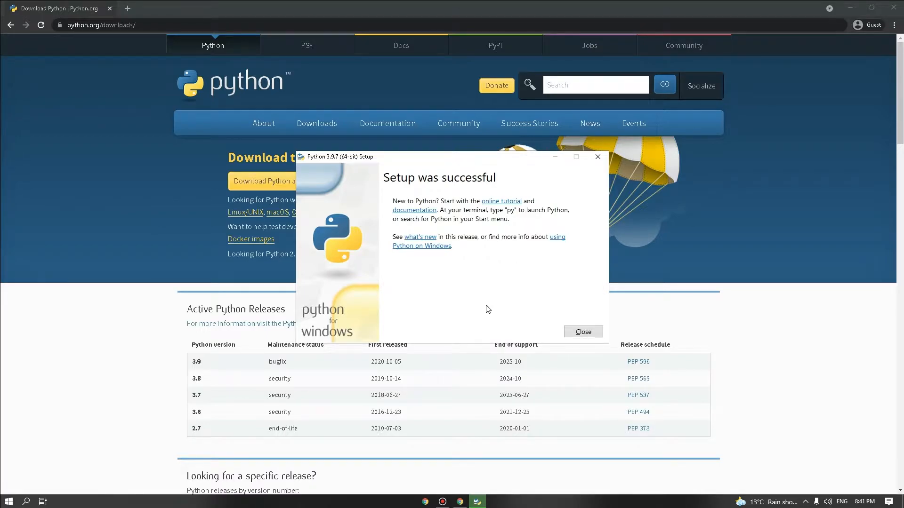
{"action": "left_click", "coordinate": [595, 334]}
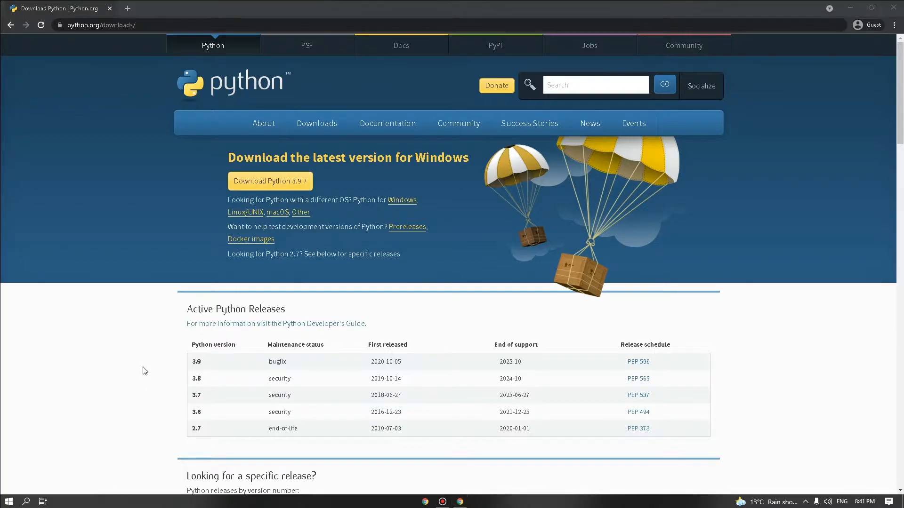
Step: Launch Python 3.9 (64-bit) to check the installation, and close its console window
{"action": "key", "text": "super"}
{"action": "type", "text": "python"}
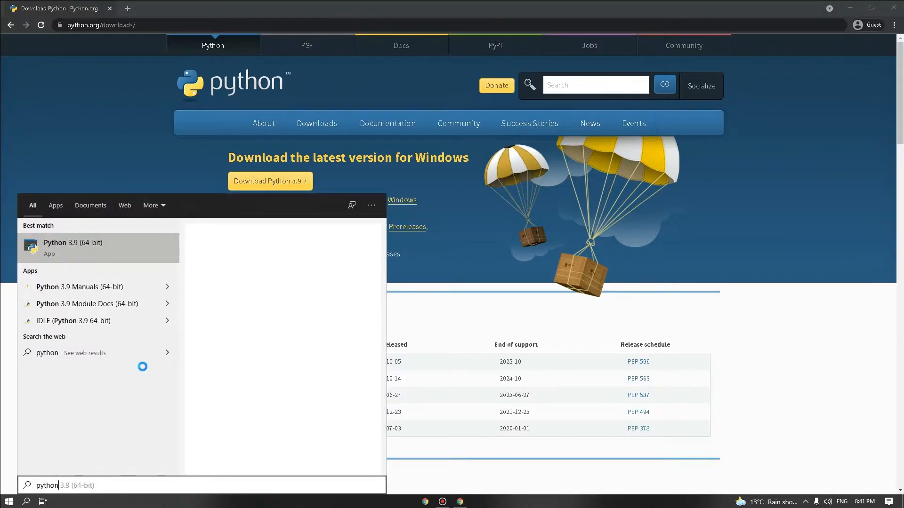
{"action": "left_click", "coordinate": [120, 251]}
{"action": "left_click_drag", "start_coordinate": [252, 82], "coordinate": [392, 183]}
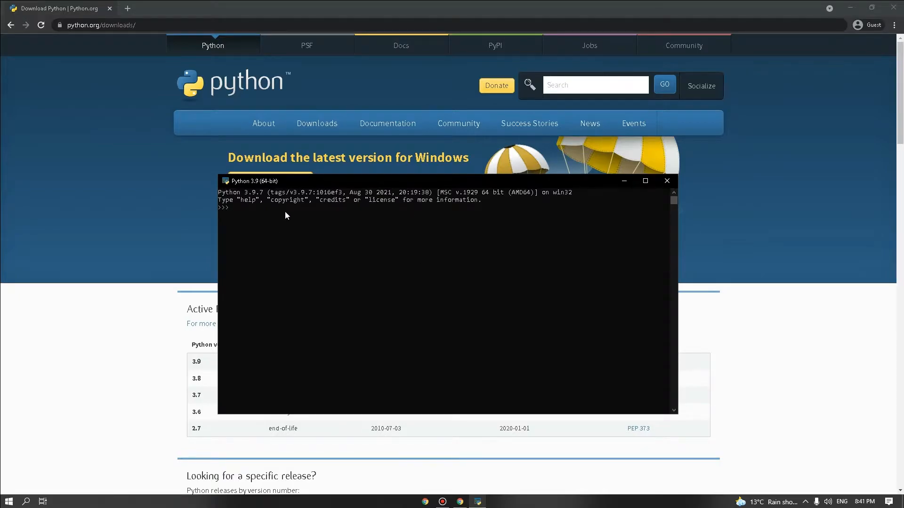
{"action": "left_click", "coordinate": [667, 182]}
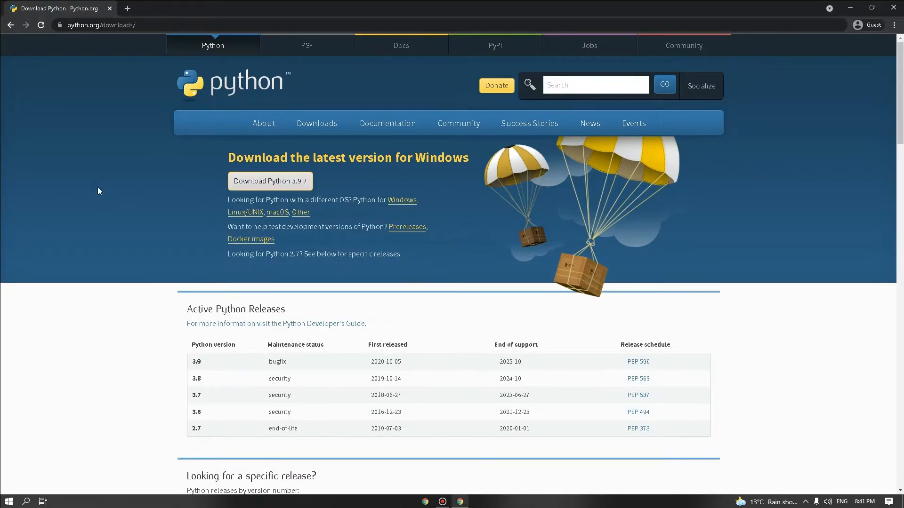
Step: Search the web for "pycharm" in a fresh tab replacing the Python page, and open the JetBrains PyCharm page
{"action": "left_click", "coordinate": [127, 9]}
{"action": "left_click", "coordinate": [109, 8]}
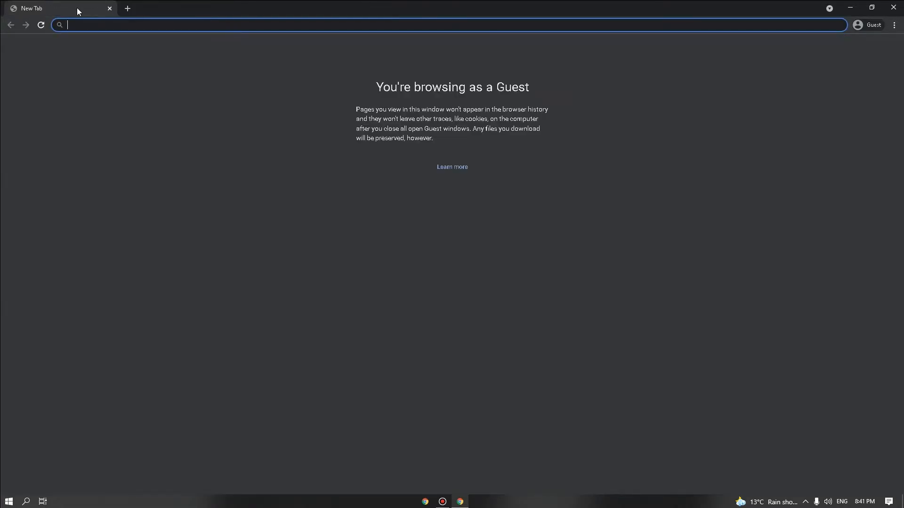
{"action": "left_click", "coordinate": [208, 162]}
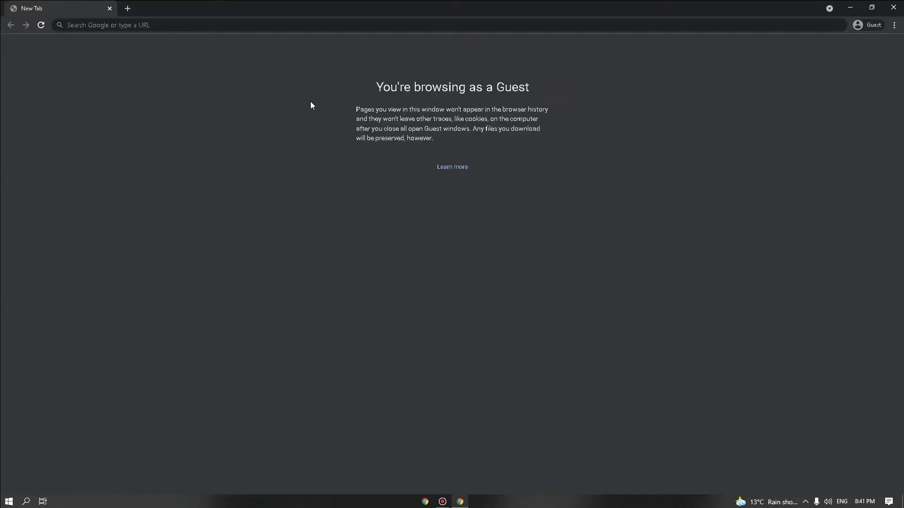
{"action": "left_click", "coordinate": [175, 24]}
{"action": "type", "text": "pycharm&oq=pycharm&aqs=chrome..69i57.2072j0j1&sourceid=chrome&ie=UTF-8"}
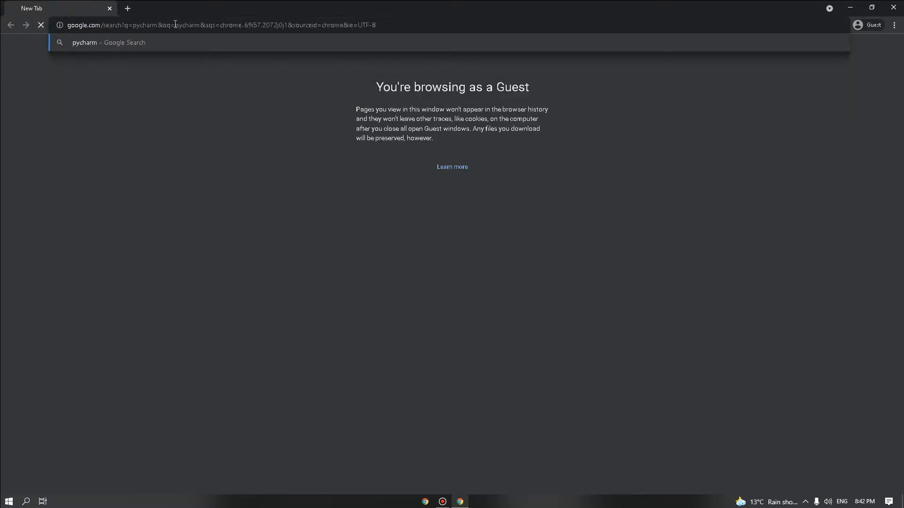
{"action": "key", "text": "Return"}
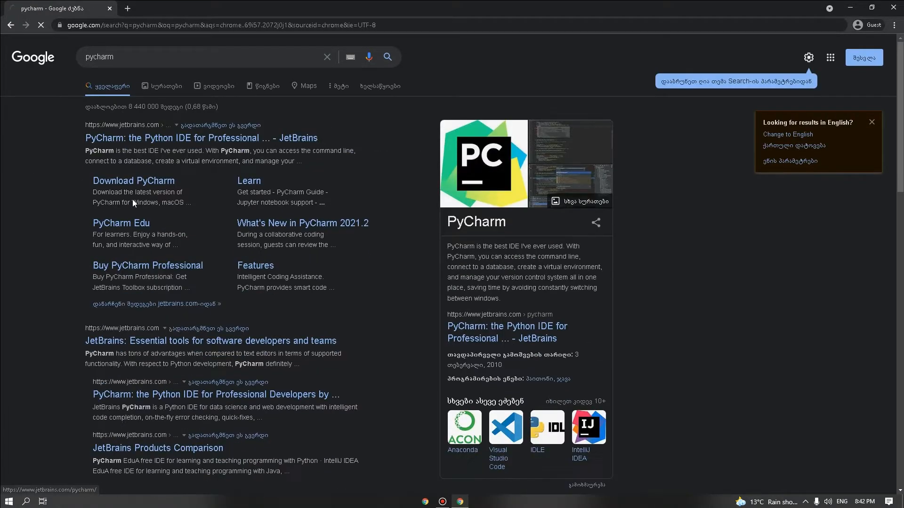
{"action": "left_click", "coordinate": [152, 138]}
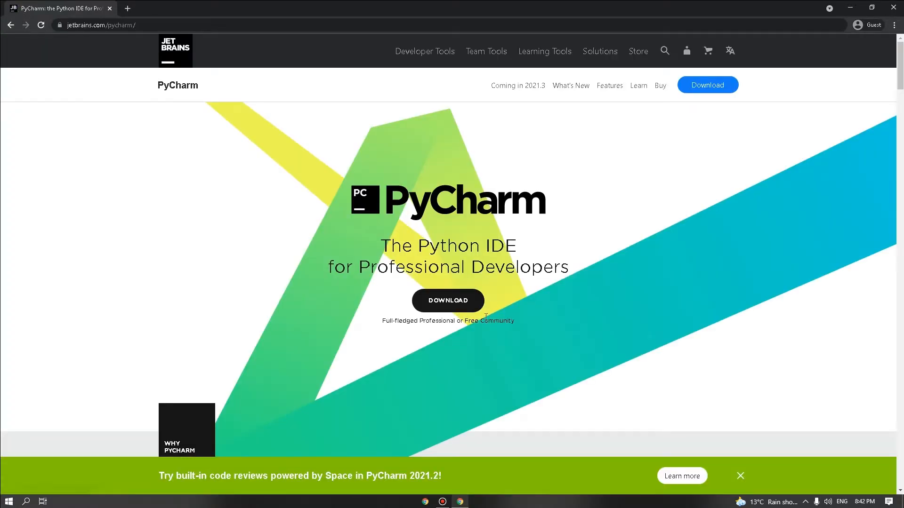
Step: Download the free Community edition of PyCharm for Windows and start its installer
{"action": "left_click", "coordinate": [461, 305]}
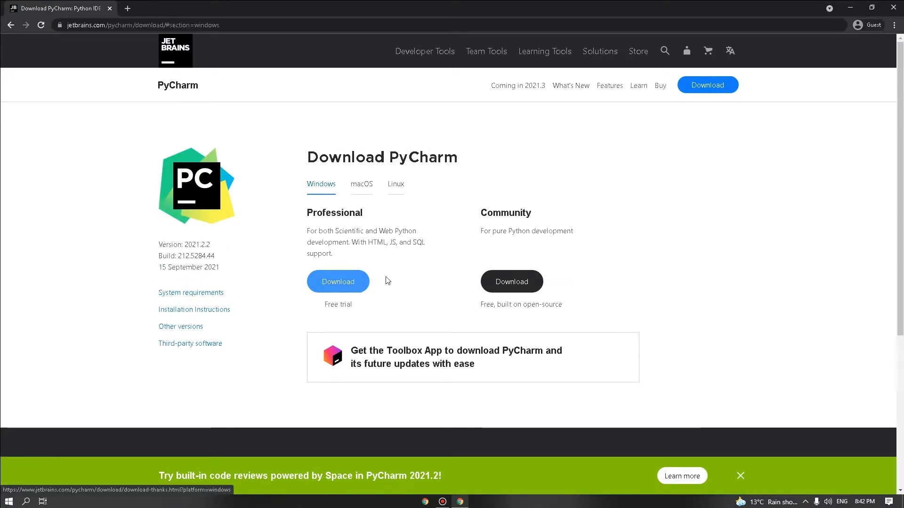
{"action": "left_click", "coordinate": [517, 282]}
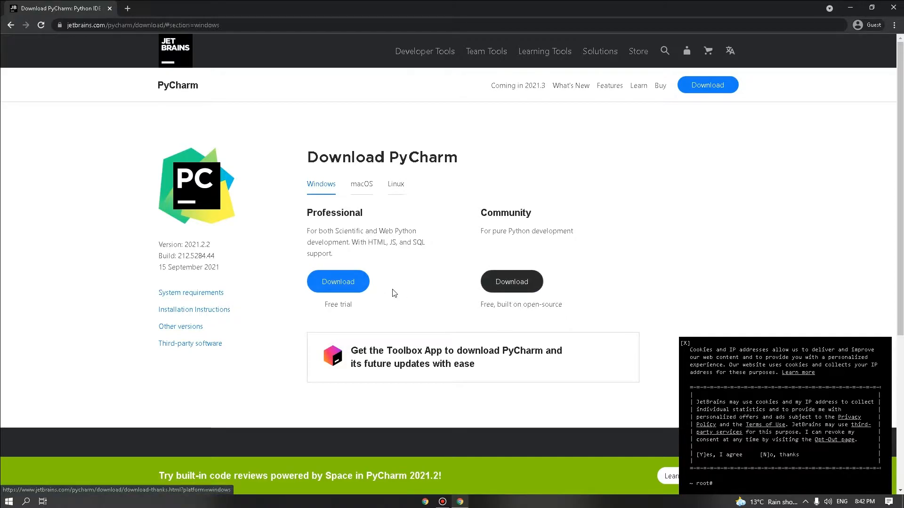
{"action": "left_click", "coordinate": [520, 281]}
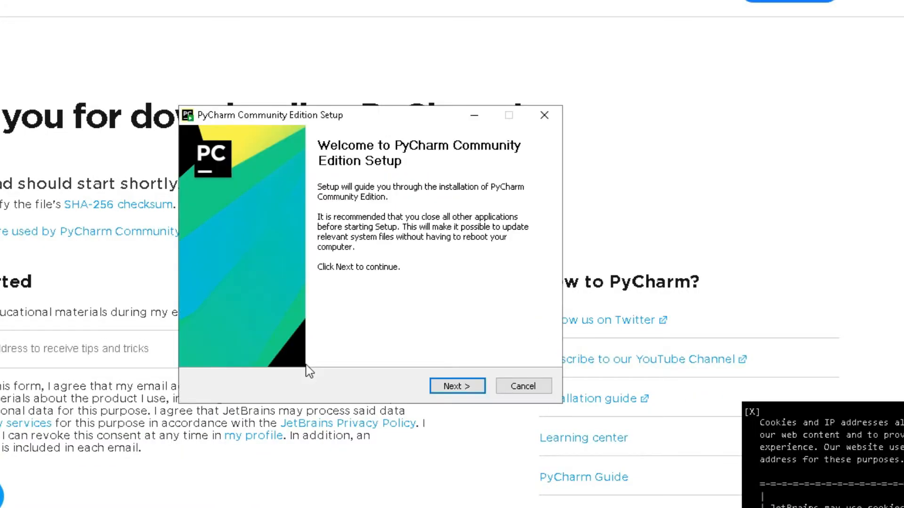
Step: Proceed through the PyCharm Community Edition setup, keeping the default destination folder under Program Files\JetBrains
{"action": "left_click", "coordinate": [444, 389]}
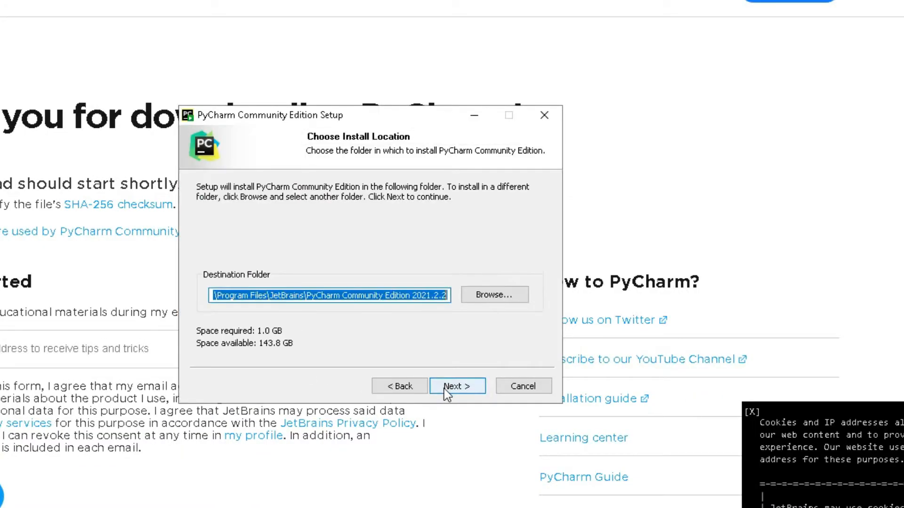
{"action": "left_click", "coordinate": [419, 298]}
{"action": "left_click_drag", "start_coordinate": [403, 298], "coordinate": [447, 297]}
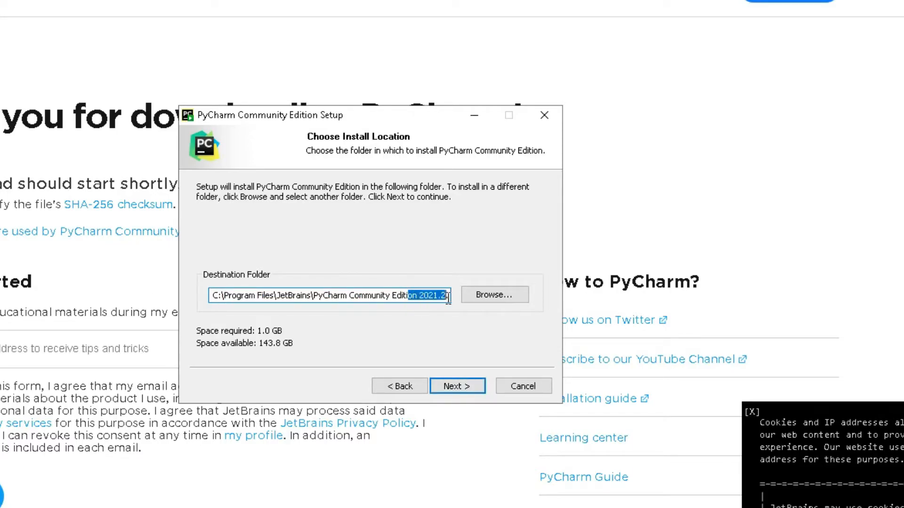
{"action": "left_click_drag", "start_coordinate": [333, 298], "coordinate": [521, 298]}
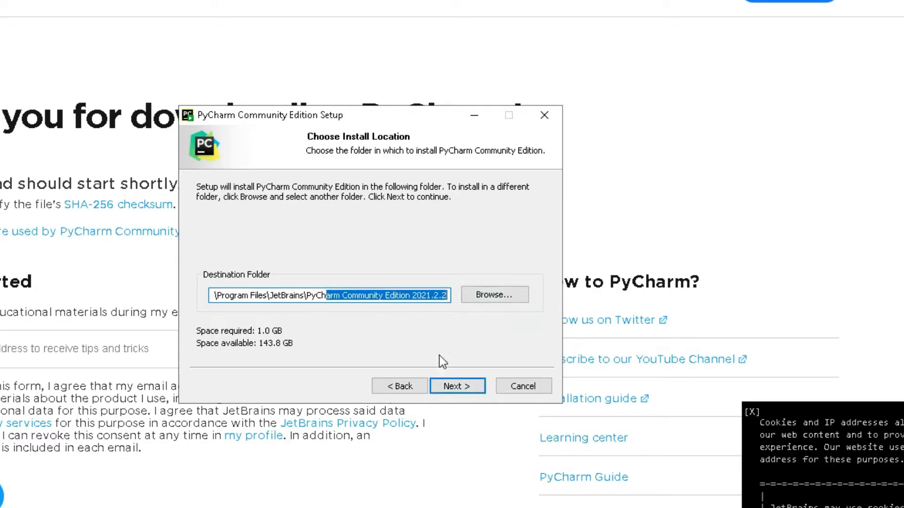
{"action": "left_click", "coordinate": [451, 386]}
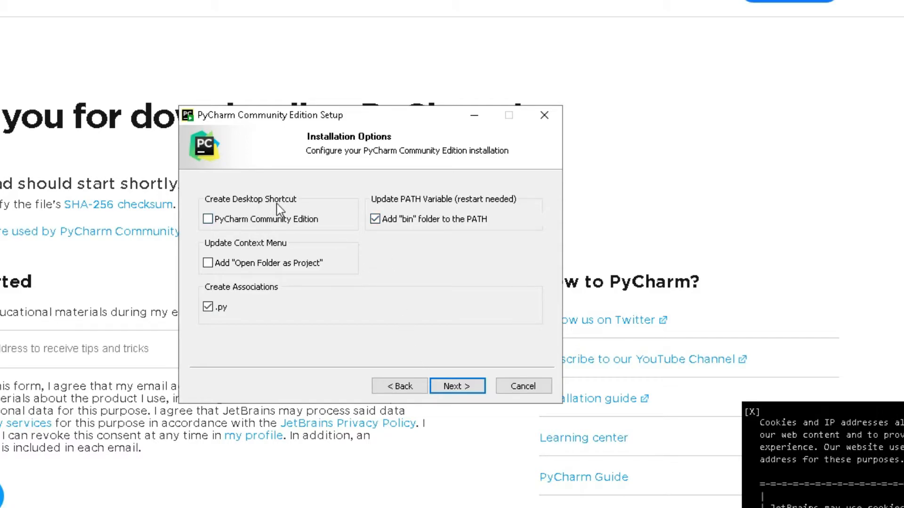
Step: Install PyCharm without a desktop shortcut, keeping the "bin" folder PATH option and the .py association enabled
{"action": "left_click", "coordinate": [207, 219]}
{"action": "left_click", "coordinate": [208, 219]}
{"action": "left_click", "coordinate": [477, 387]}
{"action": "left_click", "coordinate": [479, 390]}
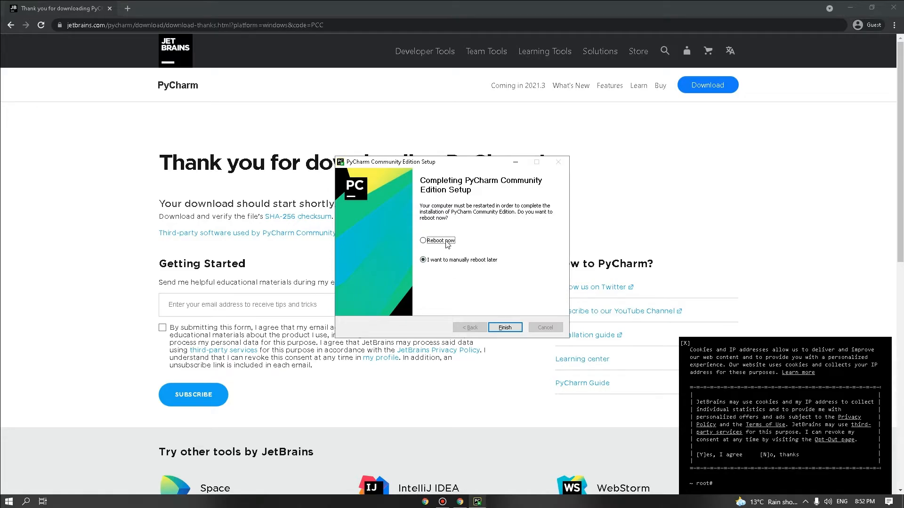
Step: Finish the PyCharm setup with the option to reboot manually later, and close the browser
{"action": "left_click", "coordinate": [447, 260]}
{"action": "left_click", "coordinate": [504, 328]}
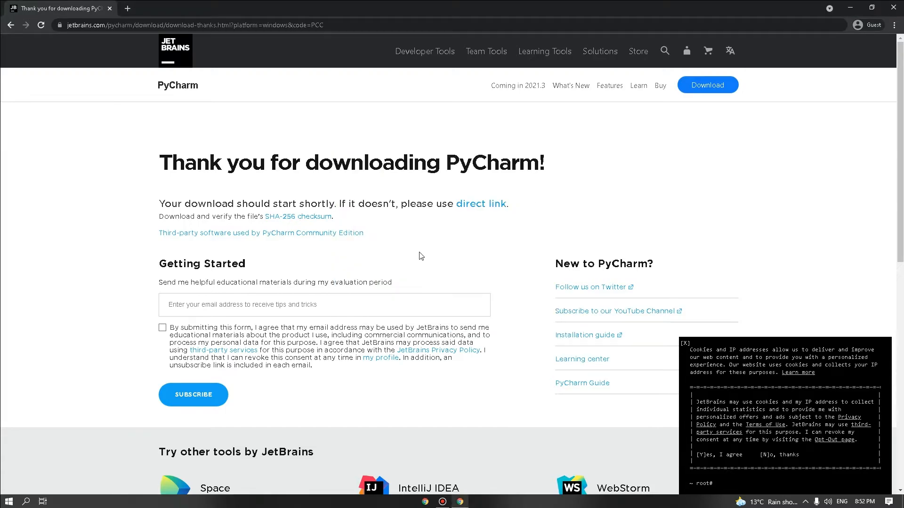
{"action": "left_click", "coordinate": [893, 7]}
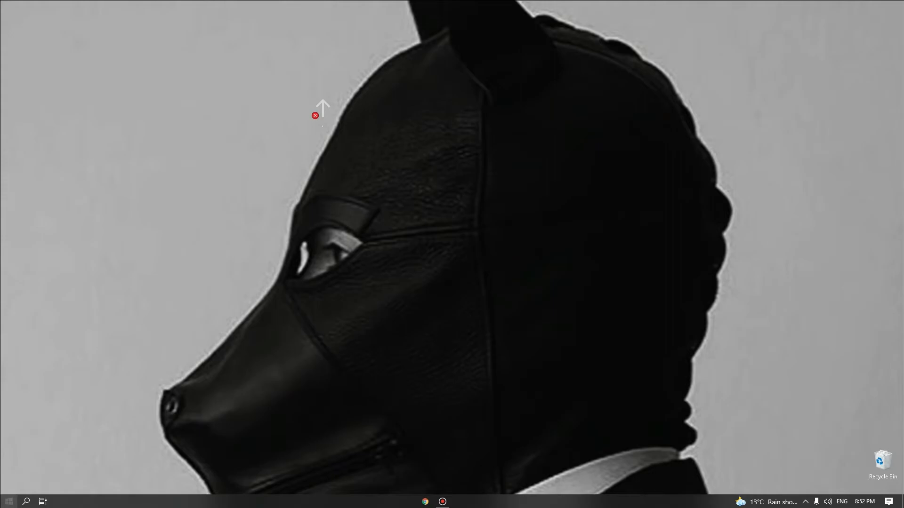
Step: Launch PyCharm Community Edition 2021.2.2, accept the user agreement and decline sending anonymous statistics
{"action": "left_click", "coordinate": [9, 501]}
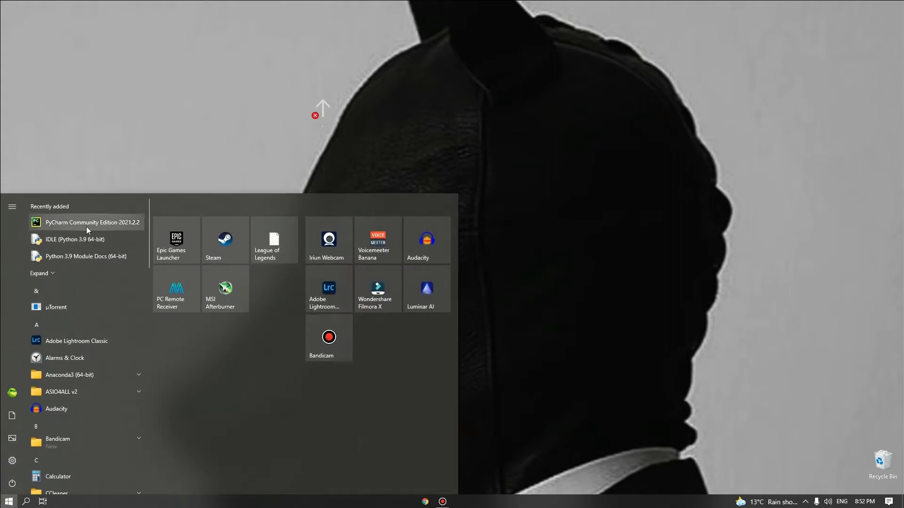
{"action": "left_click", "coordinate": [86, 227]}
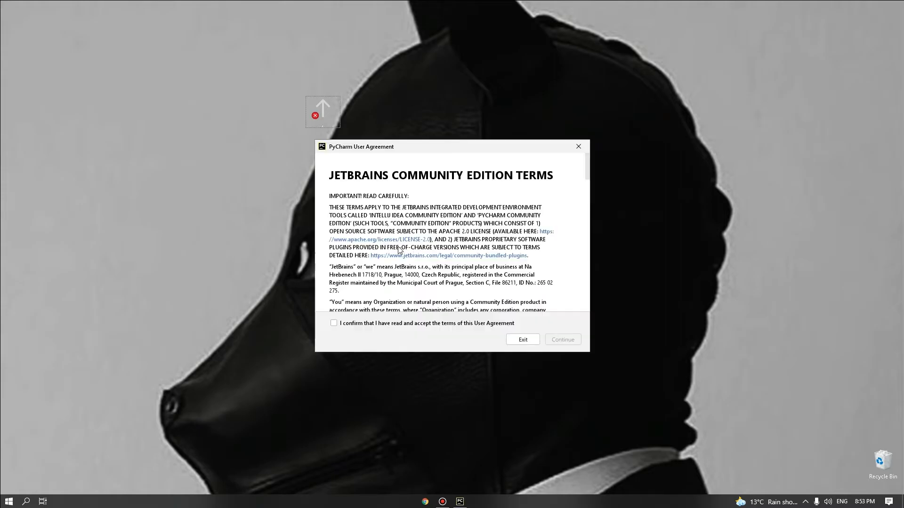
{"action": "left_click", "coordinate": [352, 324]}
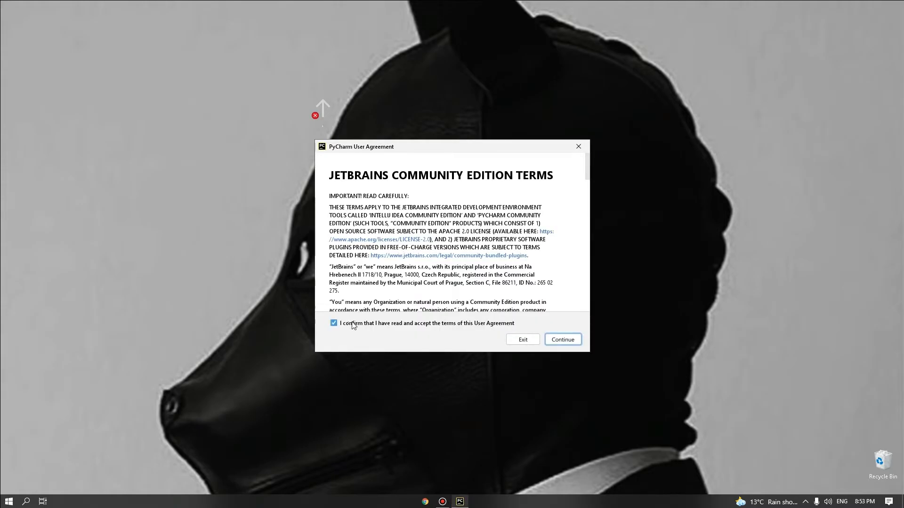
{"action": "left_click", "coordinate": [561, 340]}
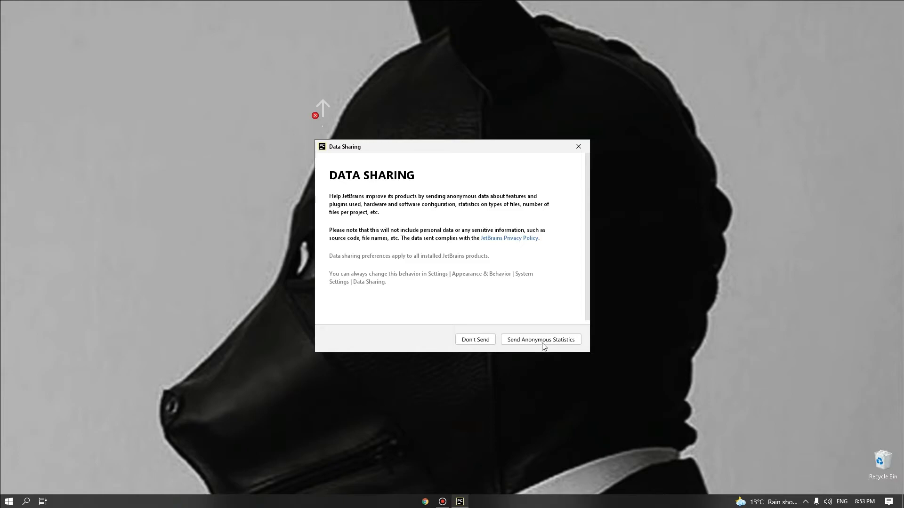
{"action": "left_click", "coordinate": [475, 340]}
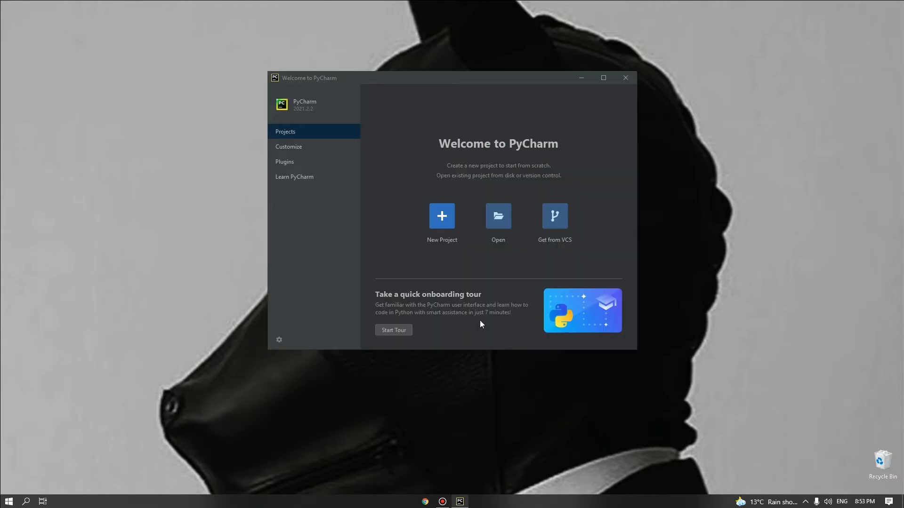
Step: Create a new project named "first" with a new Virtualenv environment and the main.py welcome script, and dismiss the Code With Me tip
{"action": "left_click", "coordinate": [446, 223]}
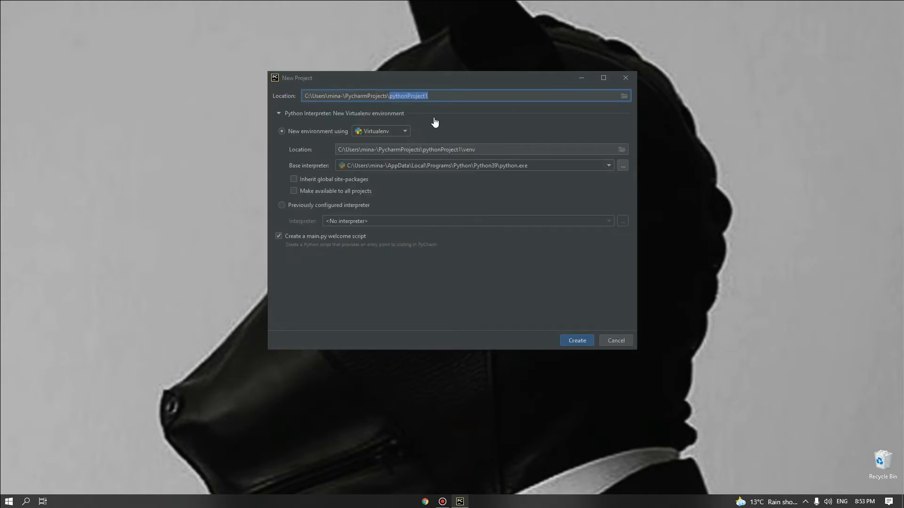
{"action": "type", "text": "firs"}
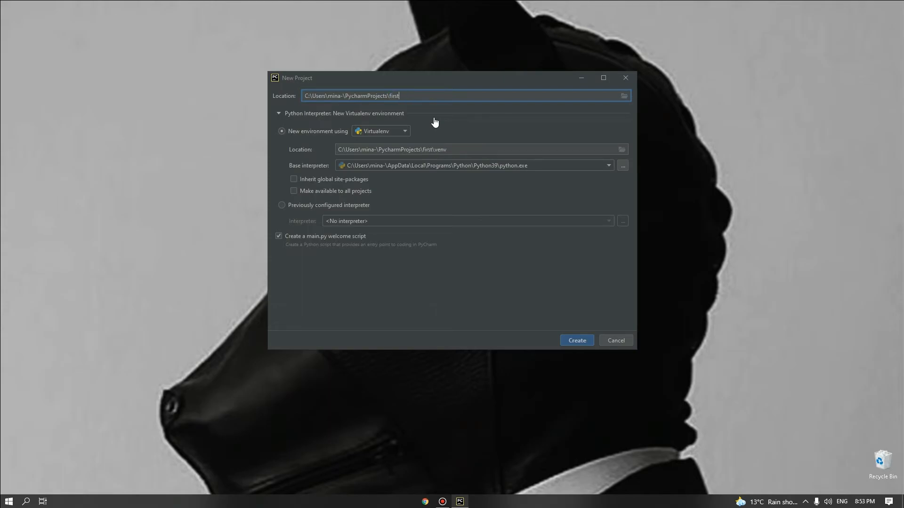
{"action": "left_click", "coordinate": [590, 341]}
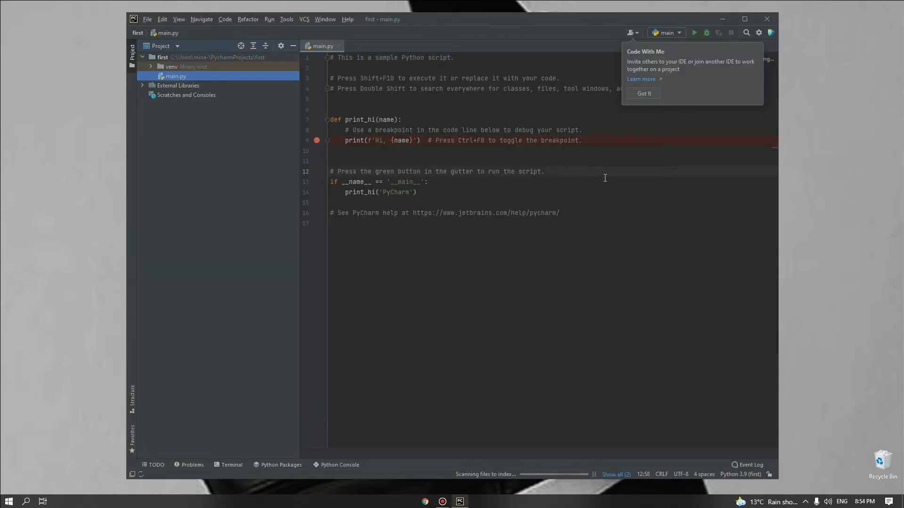
{"action": "left_click", "coordinate": [644, 93]}
Step: Replace the entire sample code in main.py with the single line print("hello")
{"action": "left_click", "coordinate": [583, 208]}
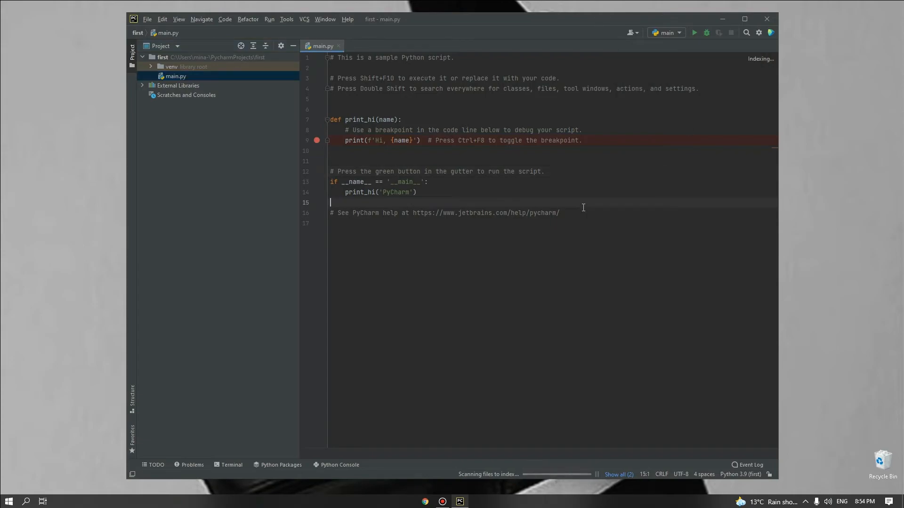
{"action": "key", "text": "ctrl+a"}
{"action": "key", "text": "BackSpace"}
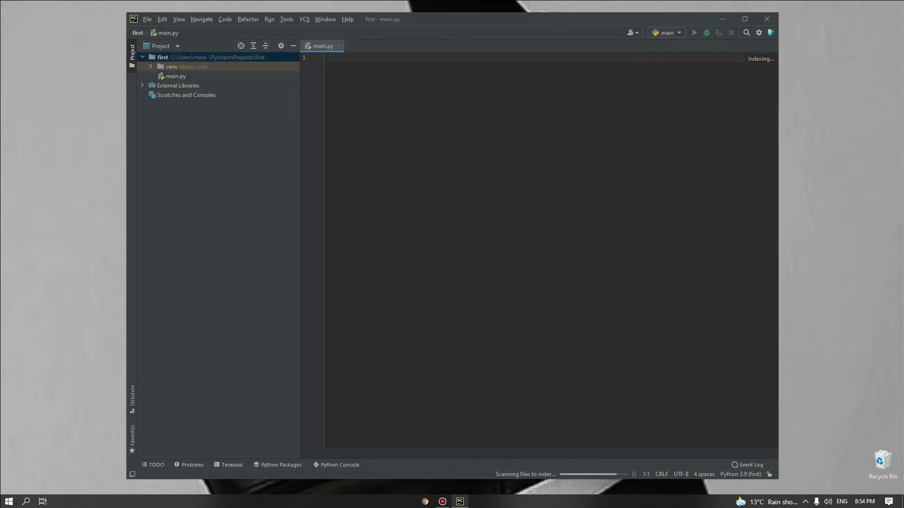
{"action": "type", "text": "print"}
{"action": "type", "text": "()"}
{"action": "type", "text": "\"hello"}
Step: Run the main configuration and check the script's printed output in the run console
{"action": "left_click", "coordinate": [695, 32]}
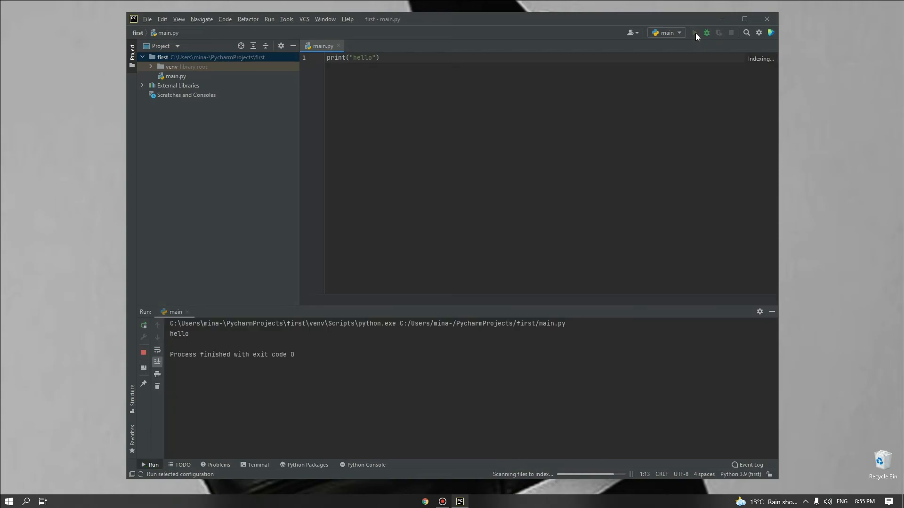
{"action": "double_click", "coordinate": [193, 333]}
{"action": "left_click", "coordinate": [181, 333]}
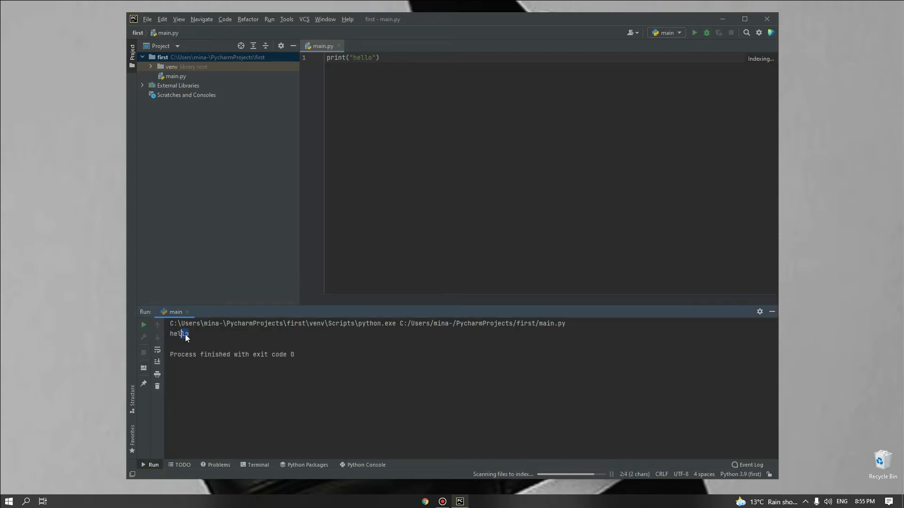
{"action": "left_click", "coordinate": [619, 213]}
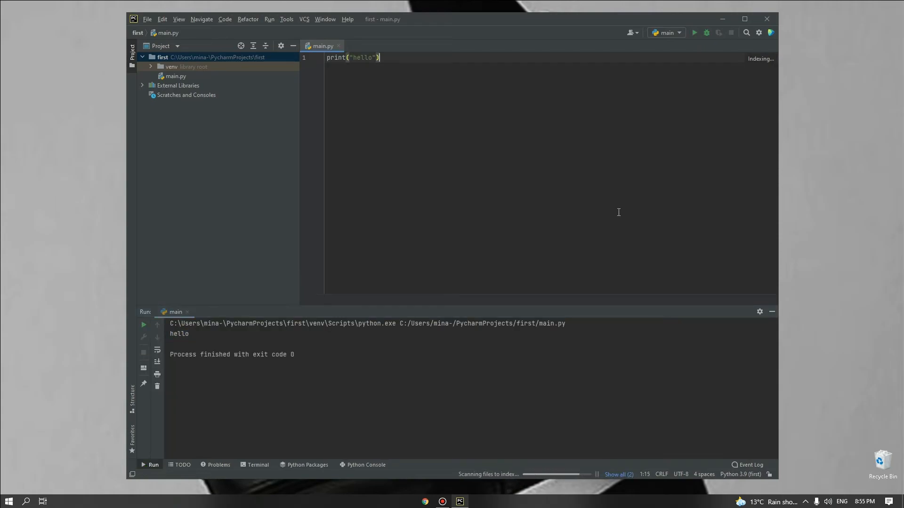
{"action": "key", "text": "alt+4"}
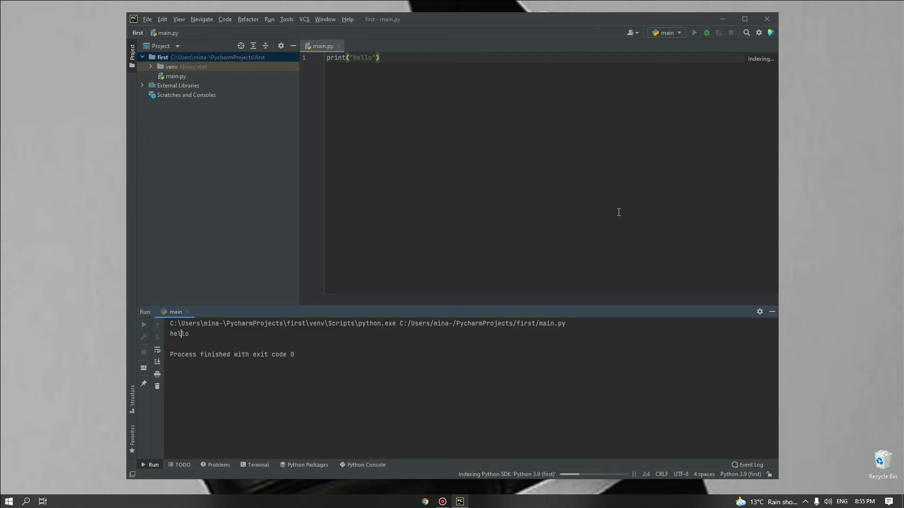